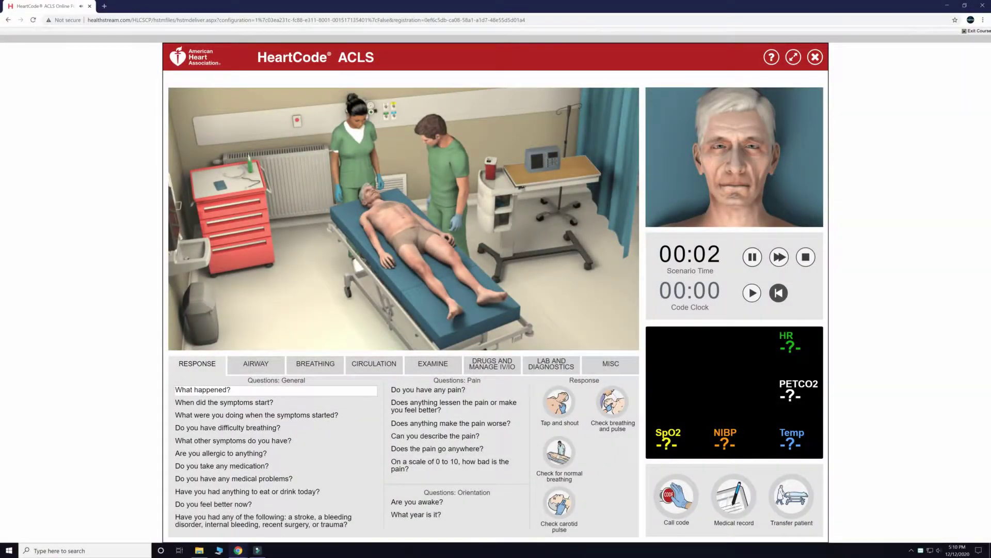
# Ask the patient what happened, about allergies, medication and any pain, and have him rate the pain from 0 to 10.
pyautogui.click(202, 389)
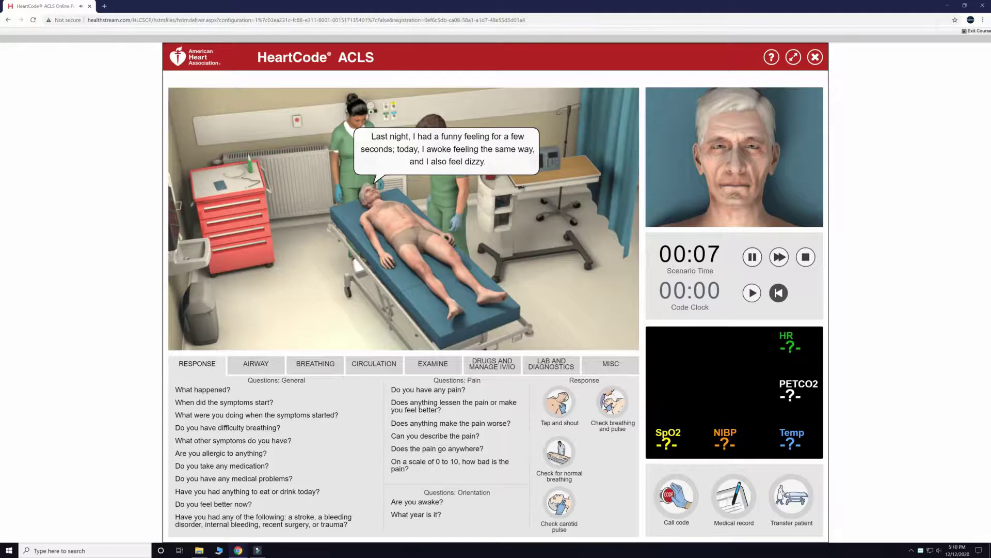
pyautogui.click(222, 453)
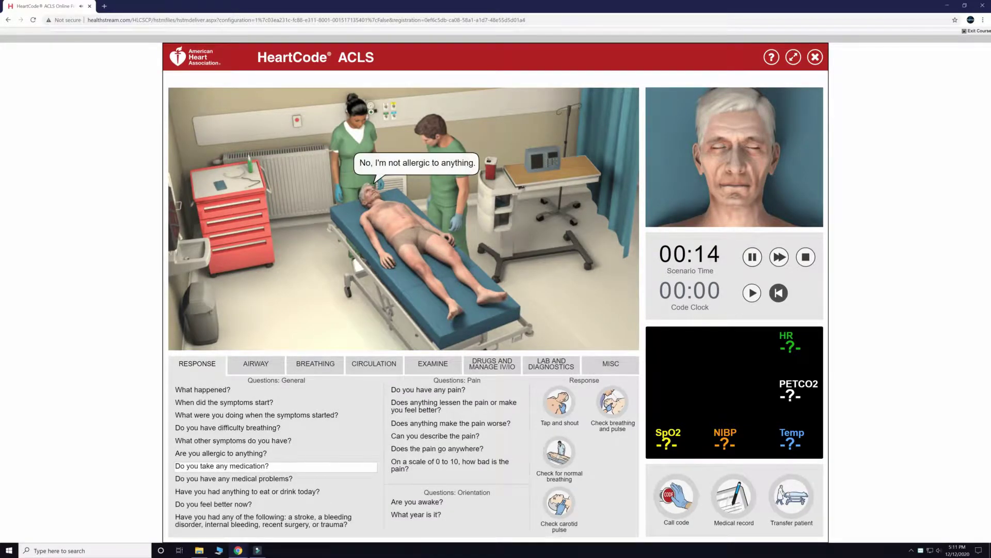
pyautogui.click(222, 466)
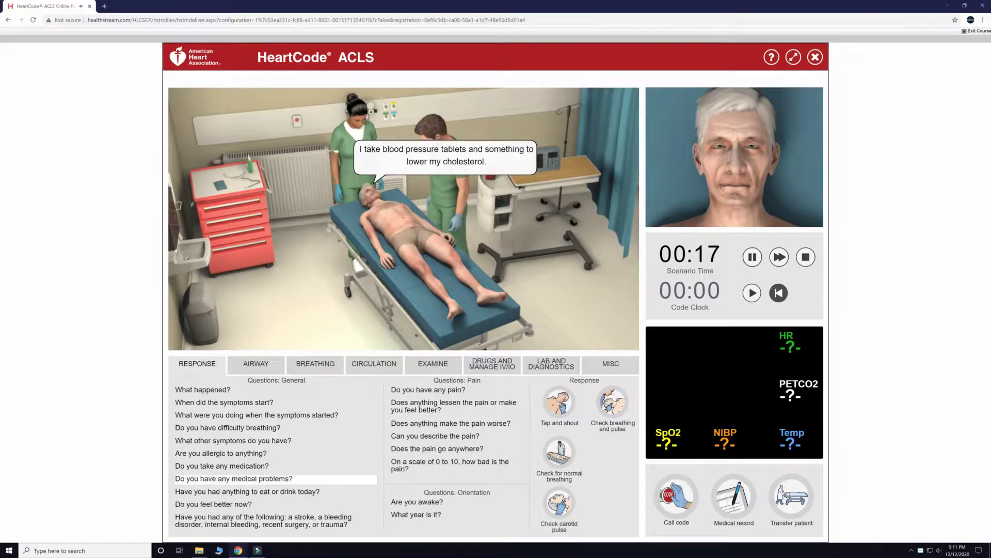
pyautogui.click(428, 390)
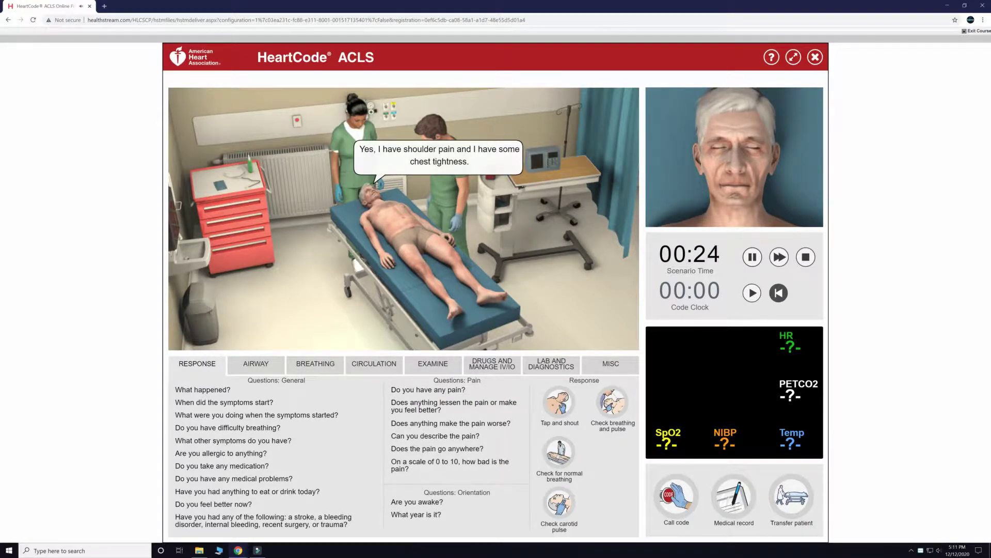
pyautogui.click(449, 464)
# Attach the pulse oximeter, defibrillator pads and 3-lead ECG to the patient, and set up automatic NIBP monitoring.
pyautogui.click(256, 363)
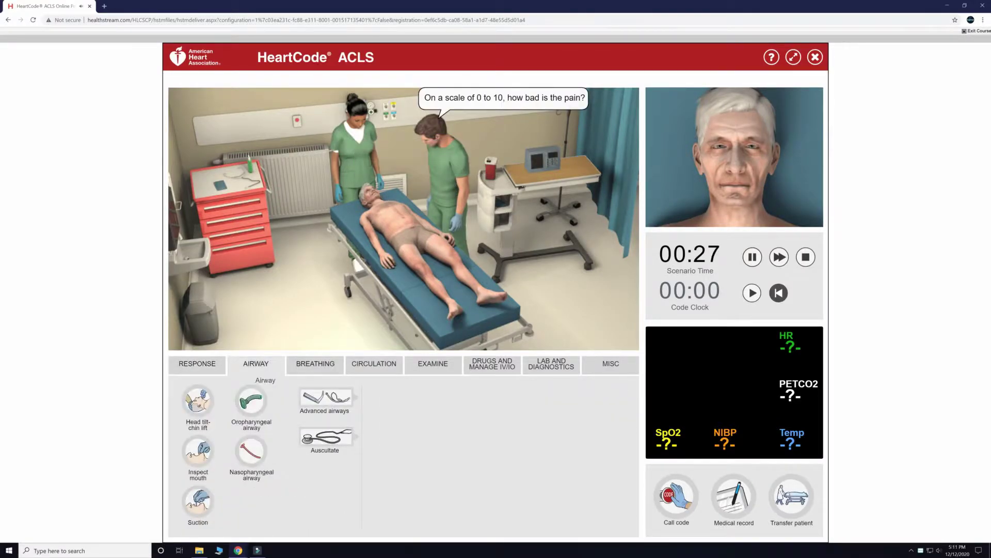
pyautogui.click(315, 364)
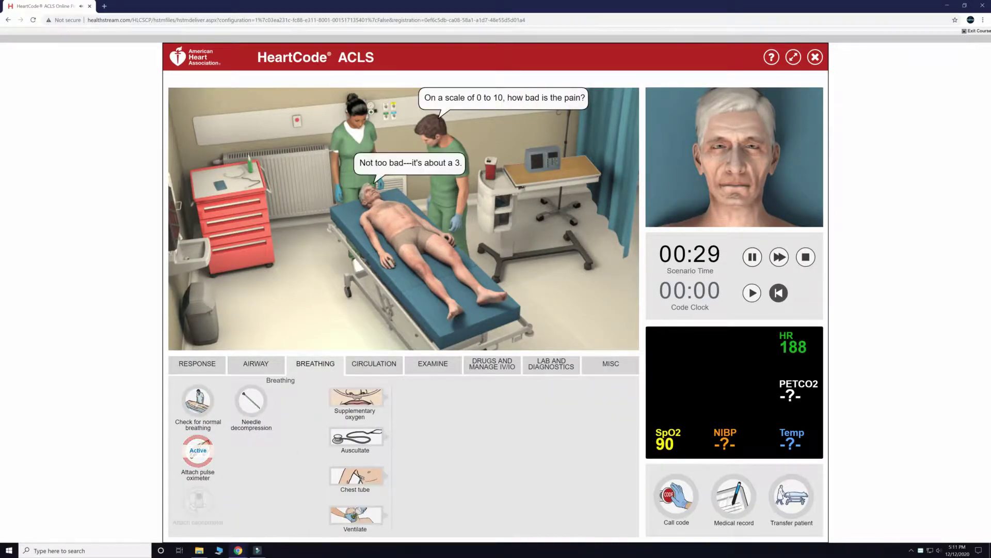
pyautogui.click(374, 363)
pyautogui.click(349, 477)
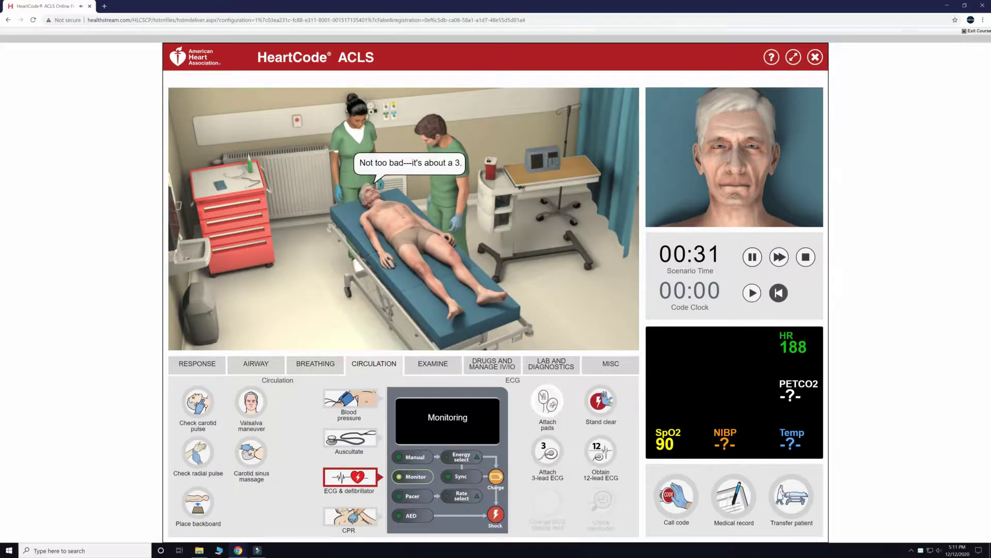
pyautogui.click(548, 402)
pyautogui.click(547, 451)
pyautogui.click(350, 397)
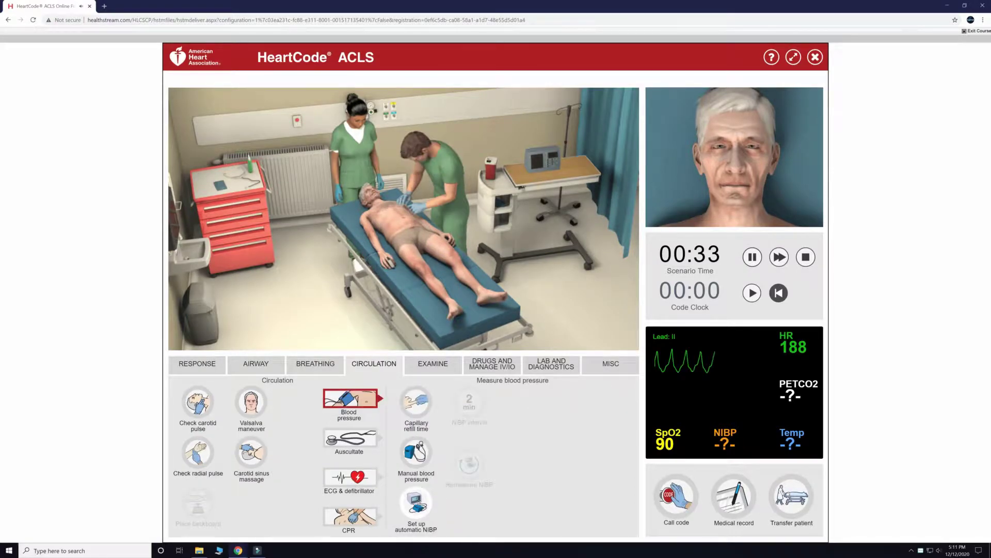
pyautogui.click(416, 502)
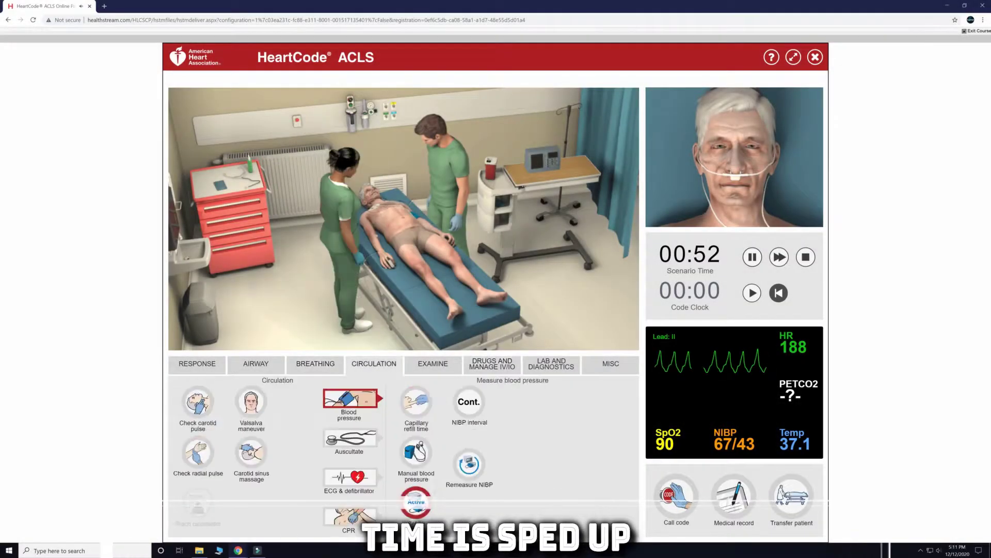
# Administer 6 mg of adenosine by IV/IO push through the right arm with slow injection enabled.
pyautogui.click(492, 364)
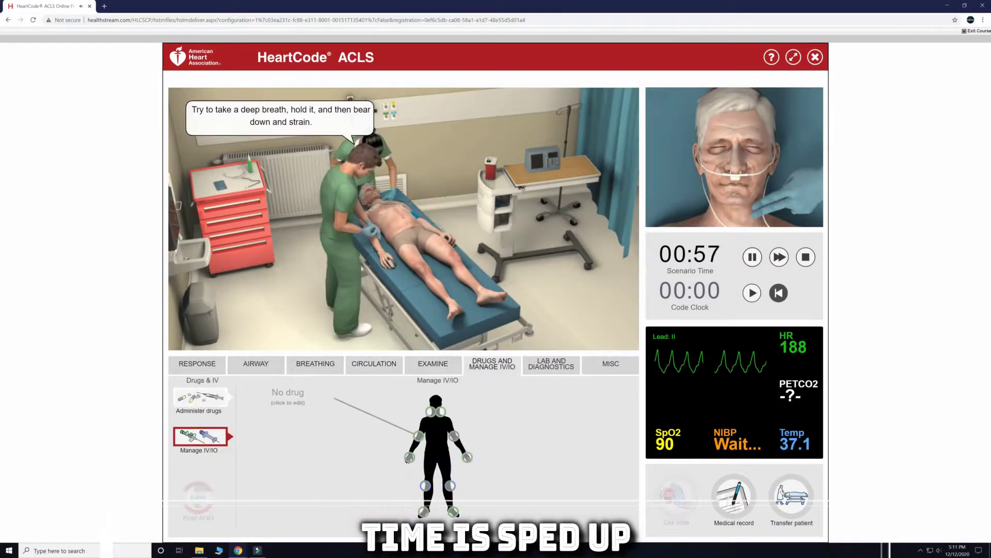
pyautogui.click(200, 398)
pyautogui.click(268, 392)
pyautogui.click(389, 392)
pyautogui.click(526, 444)
pyautogui.click(526, 445)
pyautogui.click(526, 445)
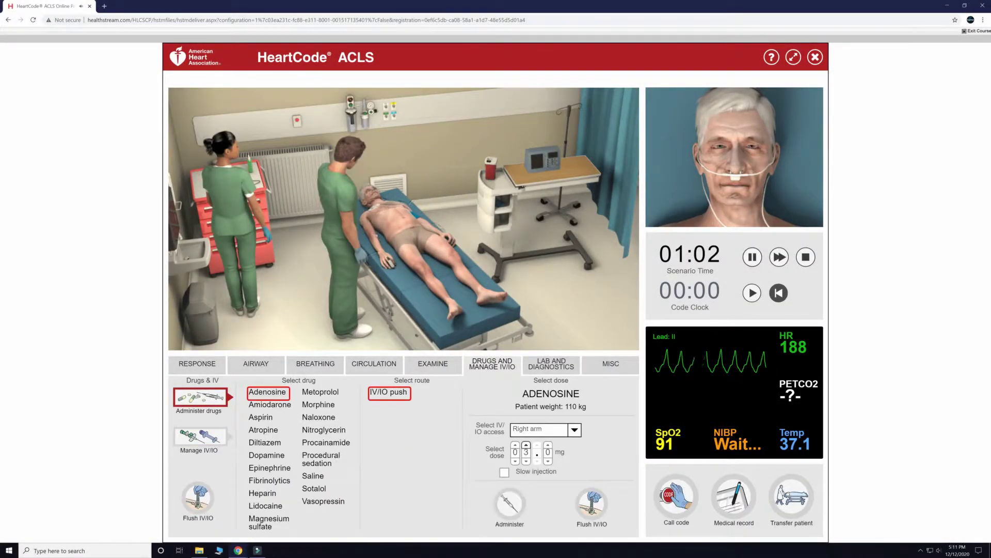
pyautogui.click(525, 444)
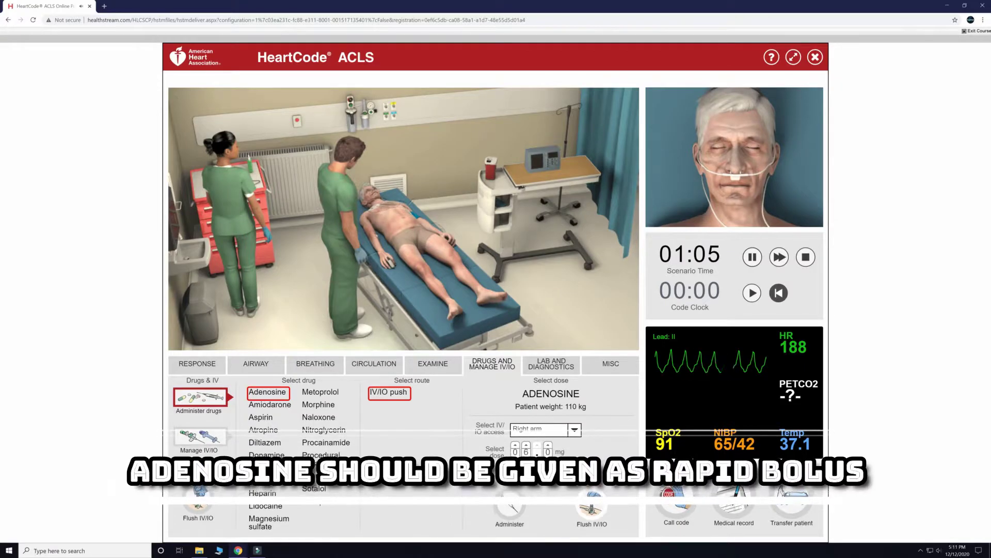
pyautogui.click(509, 503)
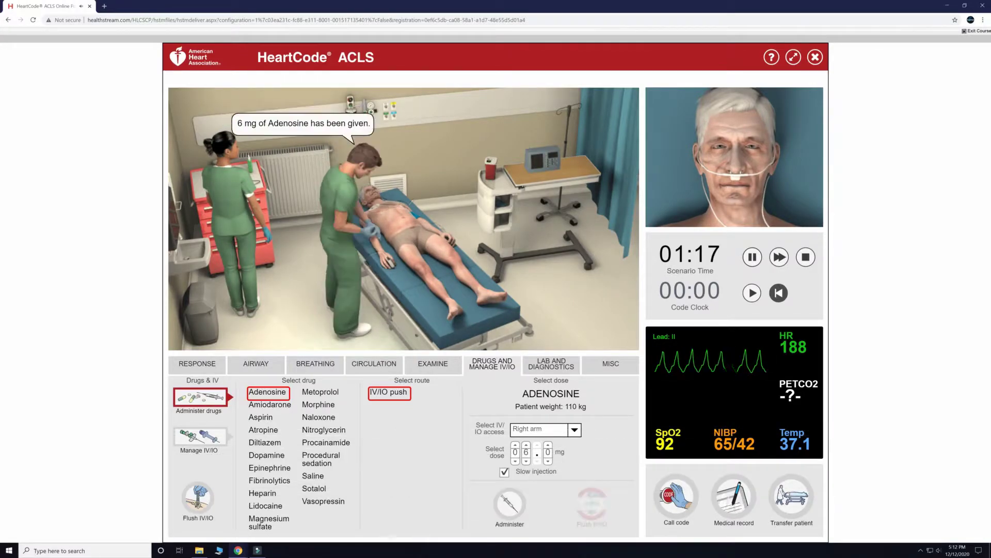
# Set the adenosine dose to 12 mg and administer it by IV/IO push through the right arm.
pyautogui.click(514, 445)
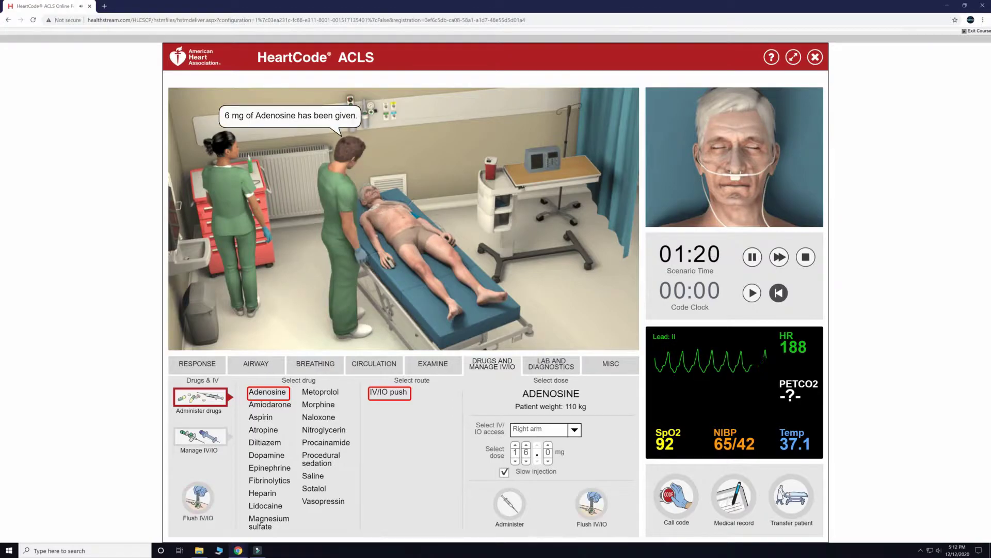
pyautogui.click(526, 461)
pyautogui.click(526, 461)
pyautogui.click(526, 461)
pyautogui.click(526, 461)
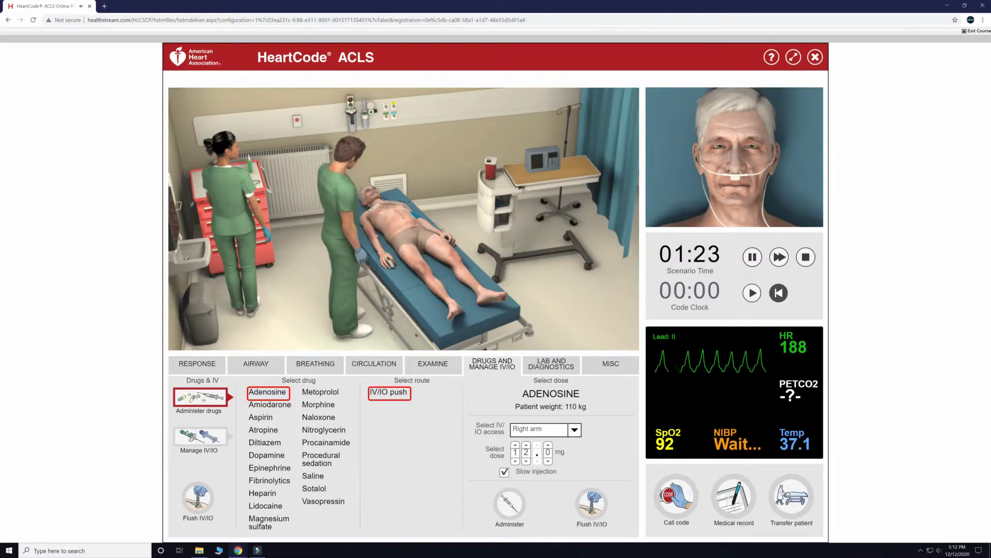
pyautogui.click(510, 504)
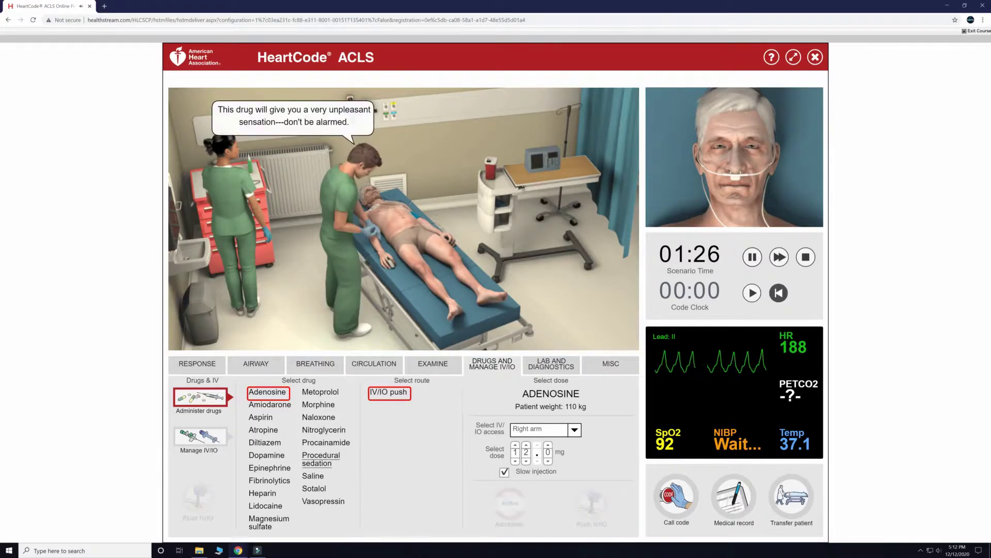
# Give a 1000 mL IV/IO bolus of saline through the right arm and start a 75 mL/hr saline drip.
pyautogui.click(313, 476)
pyautogui.click(389, 392)
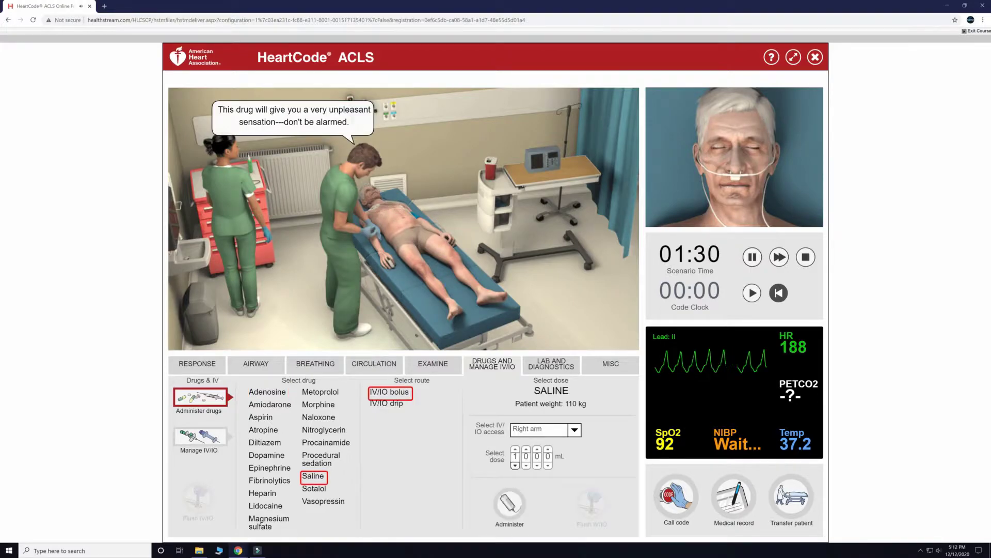
pyautogui.click(386, 403)
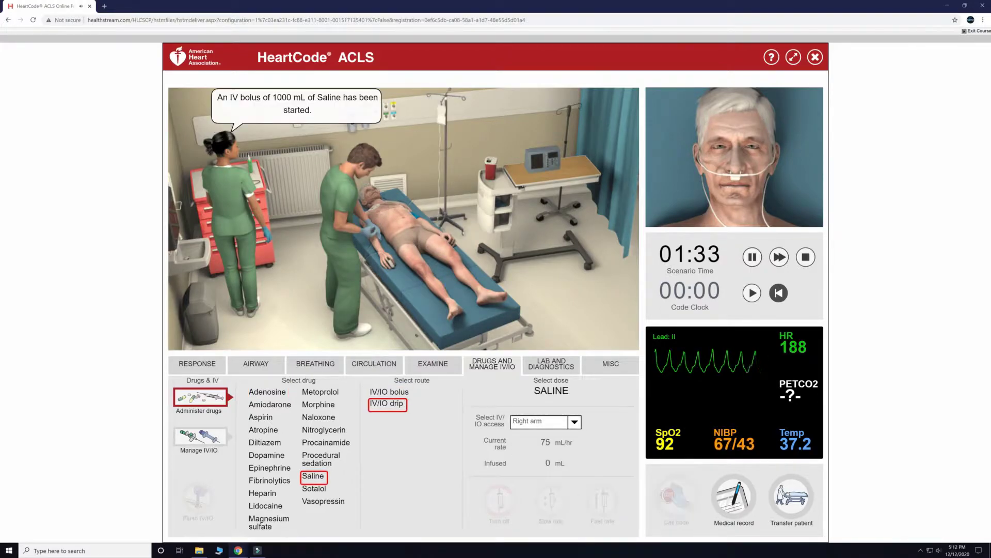
# Administer another 12 mg adenosine push through the right arm and flush the IV line.
pyautogui.click(267, 392)
pyautogui.click(509, 503)
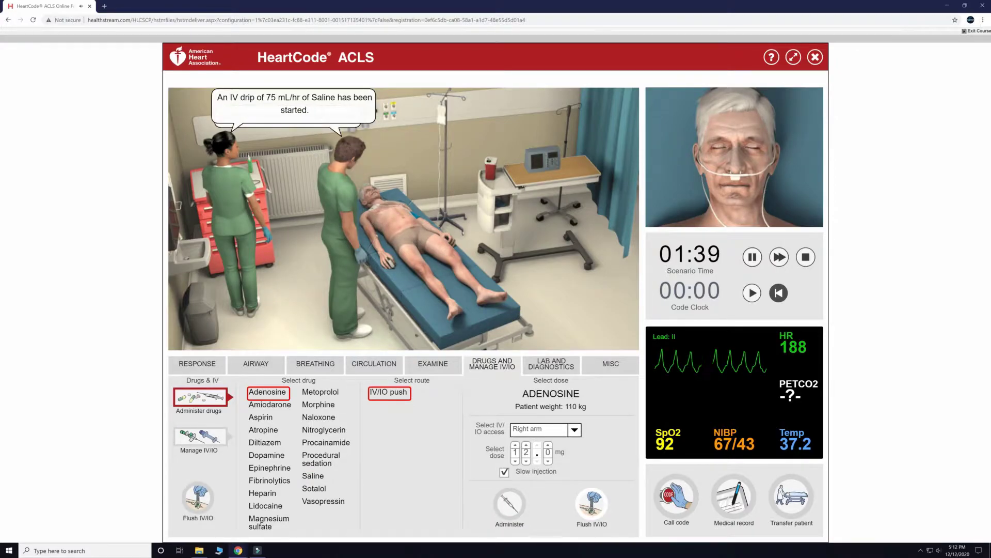
pyautogui.click(591, 503)
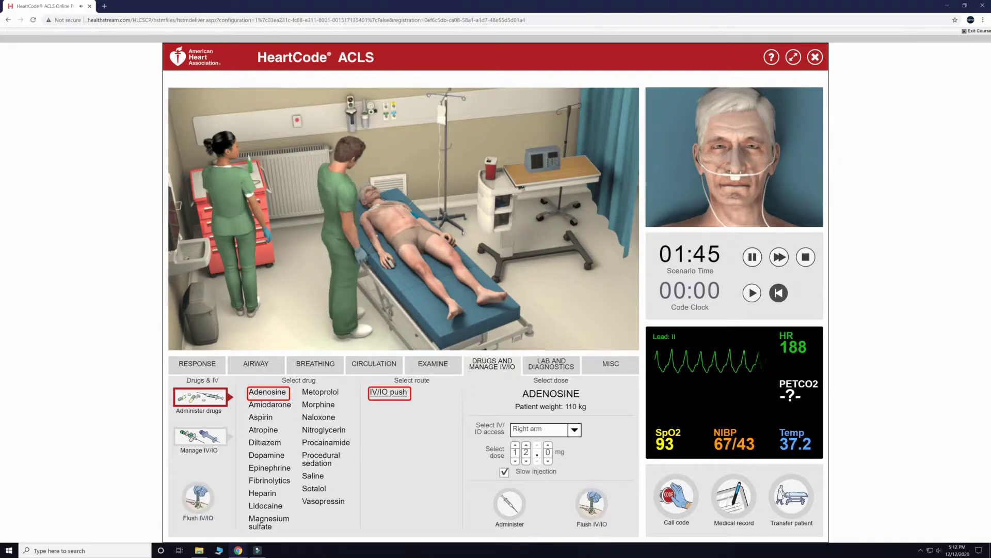
# Administer procedural sedation by IV/IO push with a line flush, and place a backboard under the patient.
pyautogui.click(320, 459)
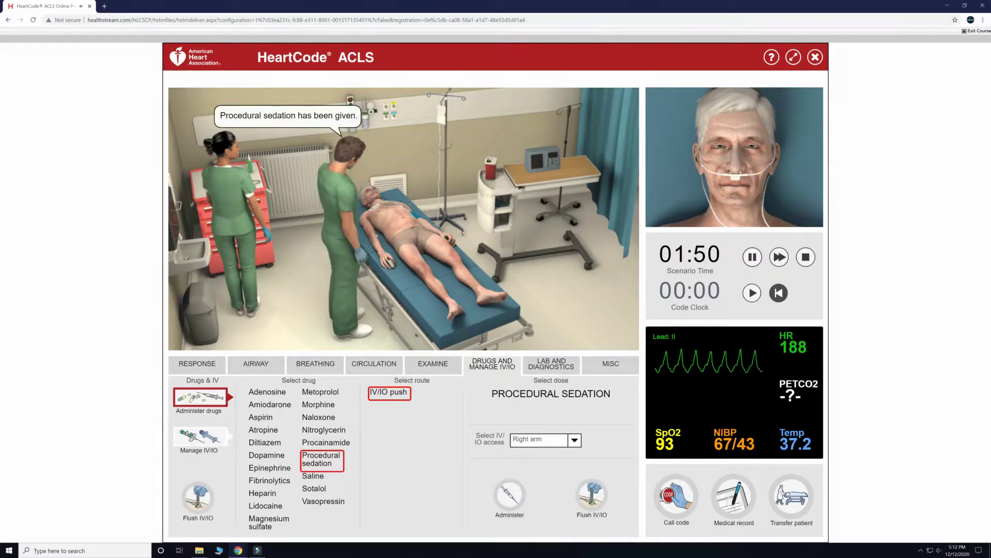
pyautogui.click(592, 495)
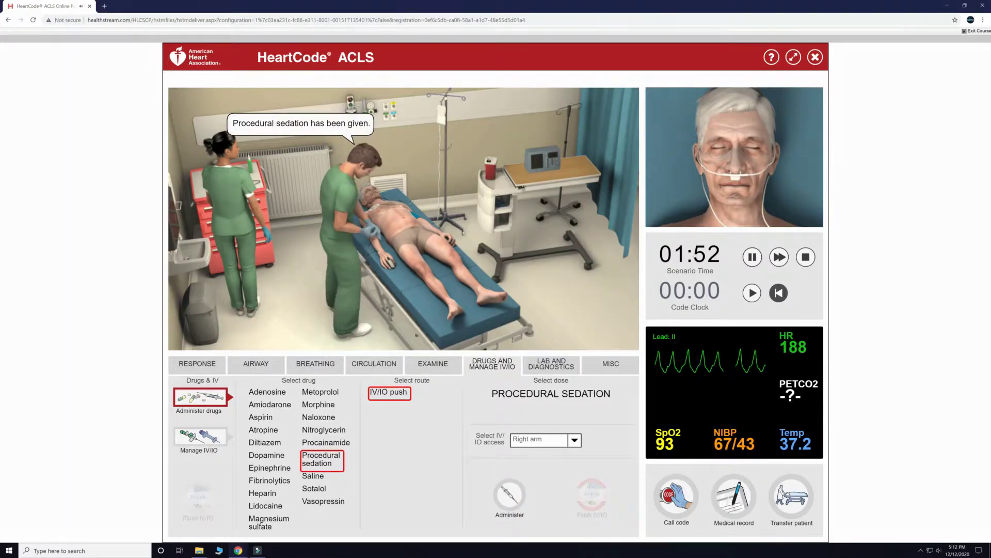
pyautogui.click(315, 363)
pyautogui.click(374, 363)
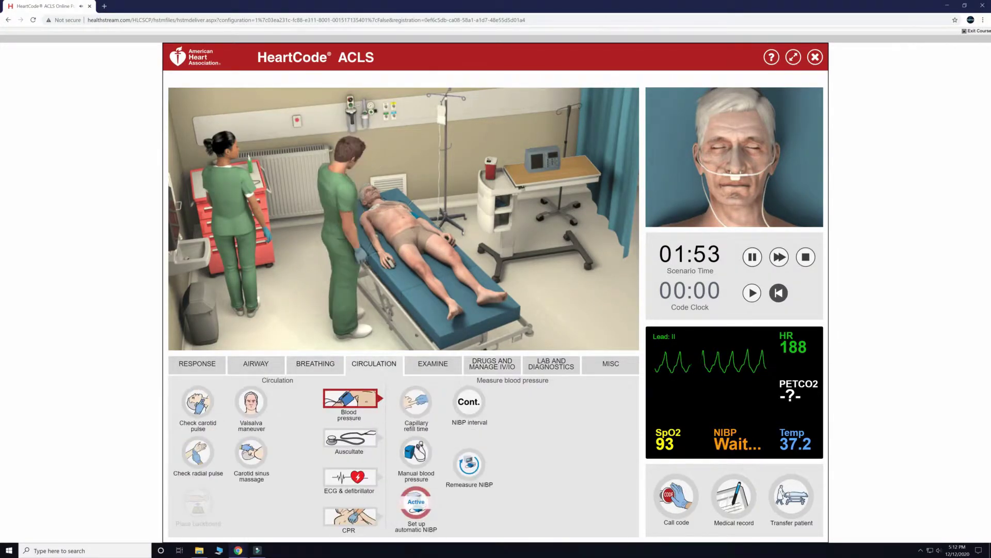
pyautogui.click(197, 502)
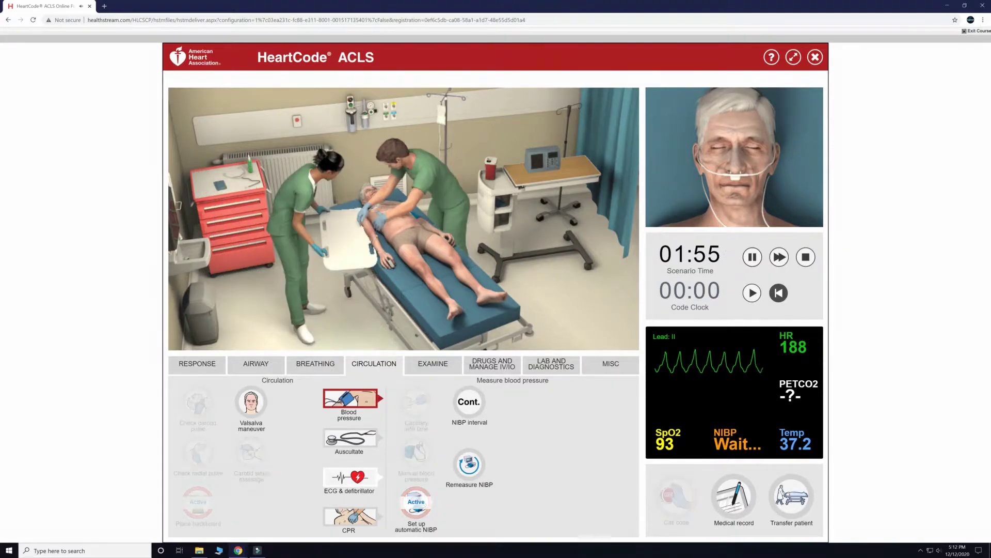
# Deliver a synchronized 200 J shock with staff standing clear, and reassess the patient with a carotid pulse check and 12-lead ECG.
pyautogui.click(351, 476)
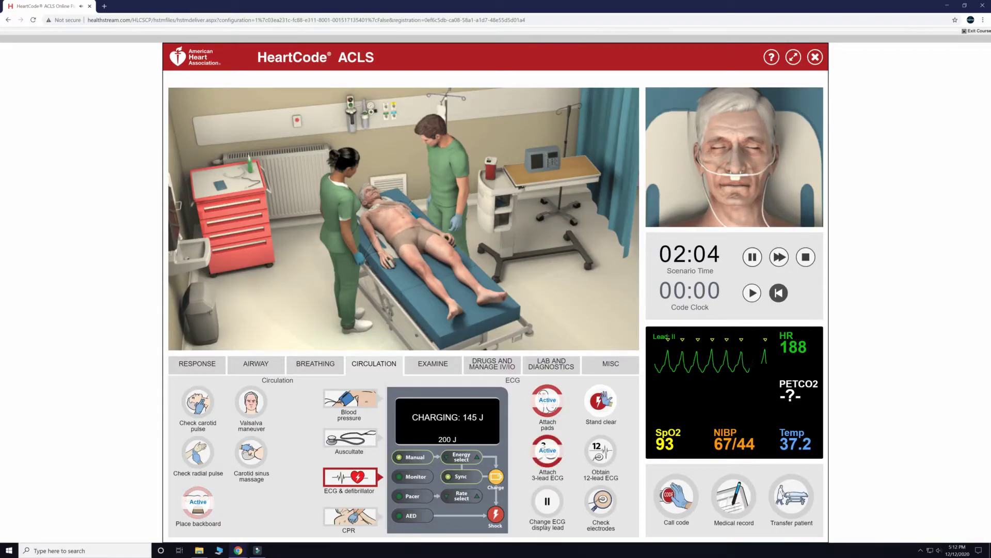
pyautogui.click(601, 400)
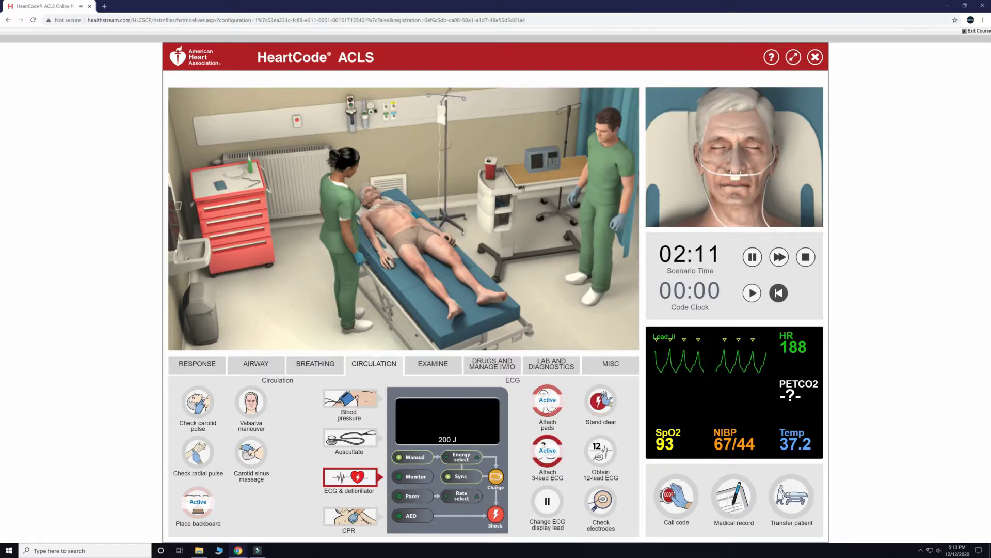
pyautogui.click(198, 401)
pyautogui.click(600, 451)
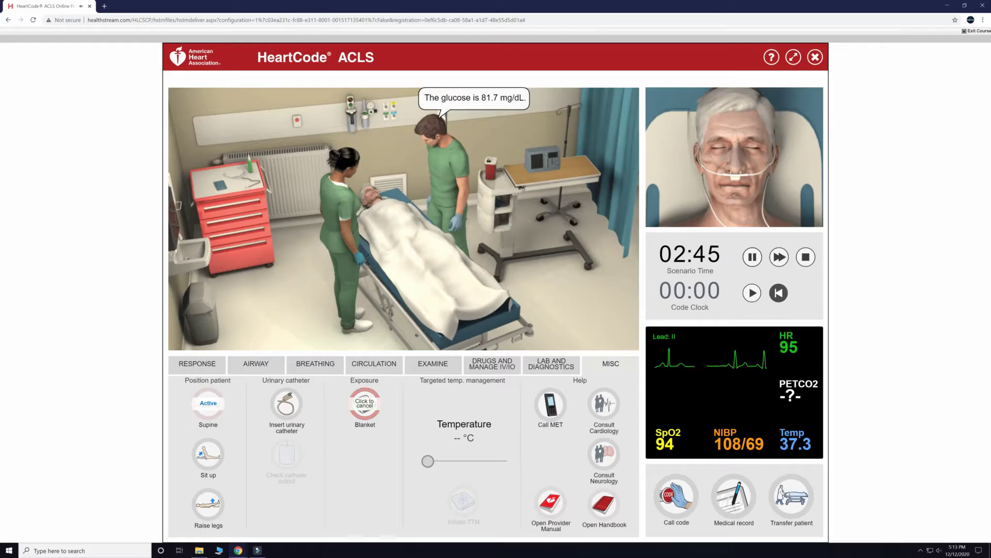
# Examine the patient's abdomen and chest, auscultate the chest, and inspect the mouth.
pyautogui.click(374, 364)
pyautogui.click(433, 364)
pyautogui.click(314, 436)
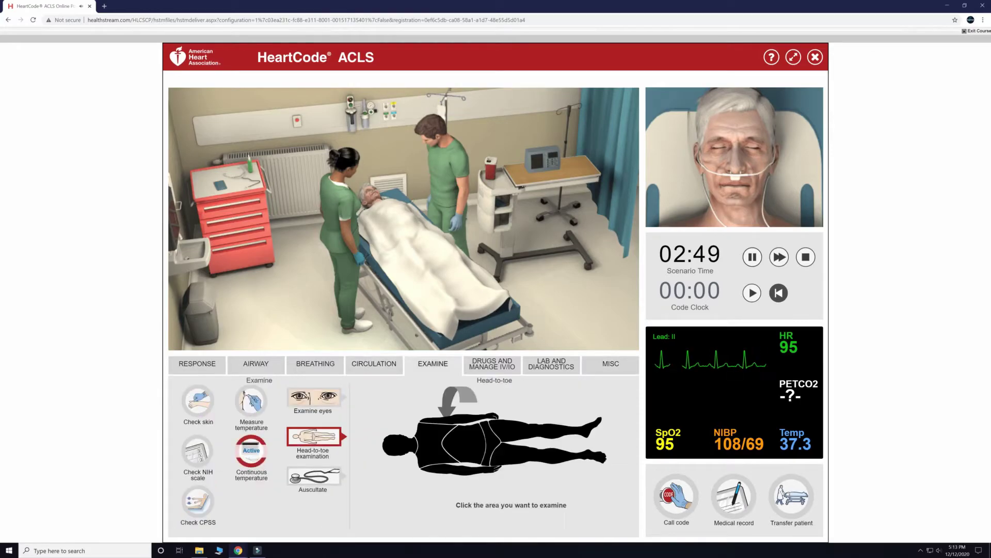
pyautogui.click(464, 443)
pyautogui.click(433, 443)
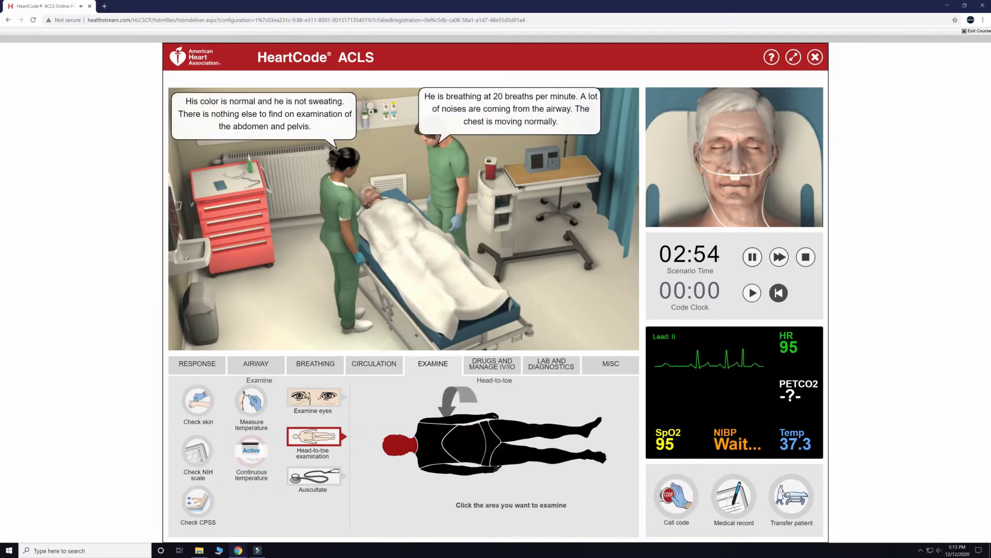
pyautogui.click(314, 476)
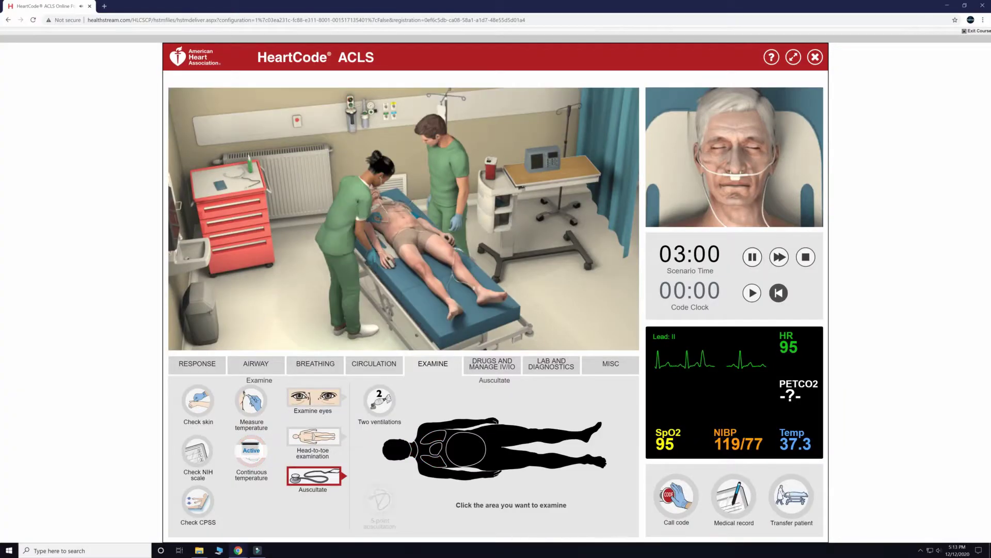
pyautogui.click(433, 446)
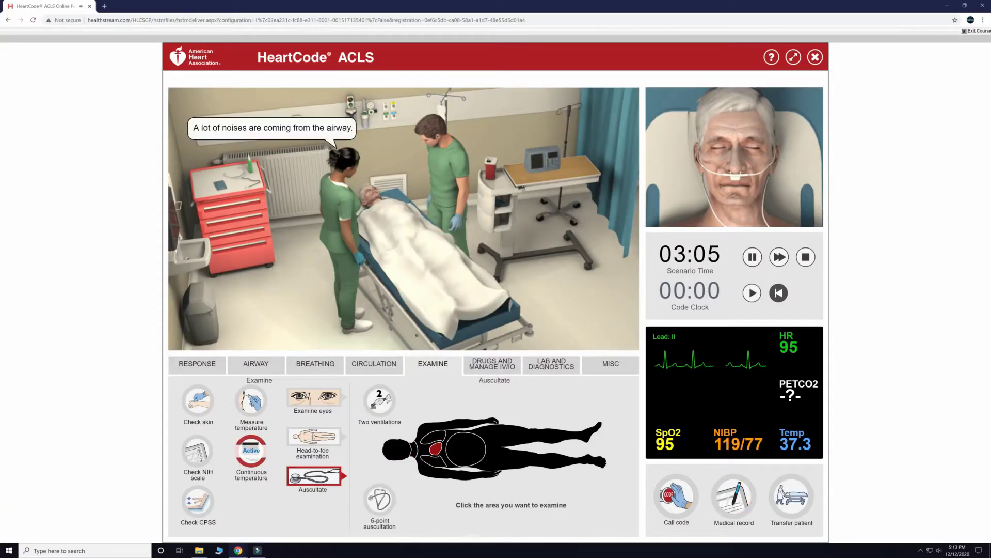
pyautogui.click(255, 364)
pyautogui.click(197, 451)
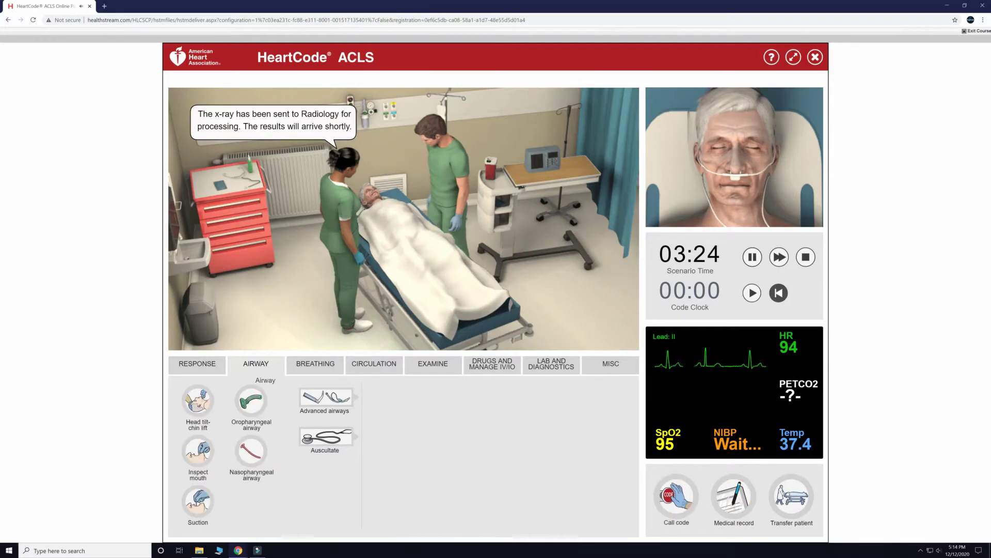
# Transfer the patient to the ICU and review the scenario's evaluation log.
pyautogui.click(610, 363)
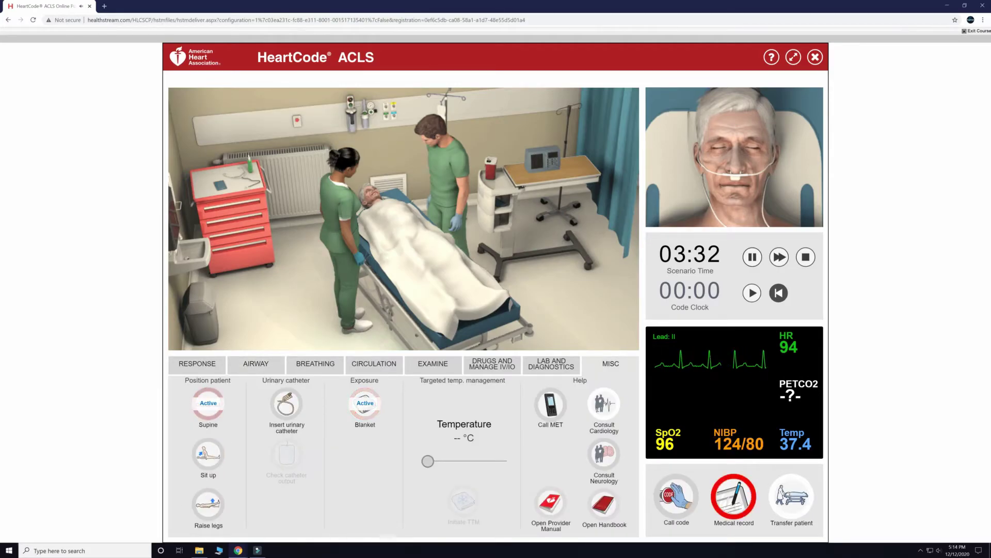
pyautogui.click(791, 497)
pyautogui.click(355, 268)
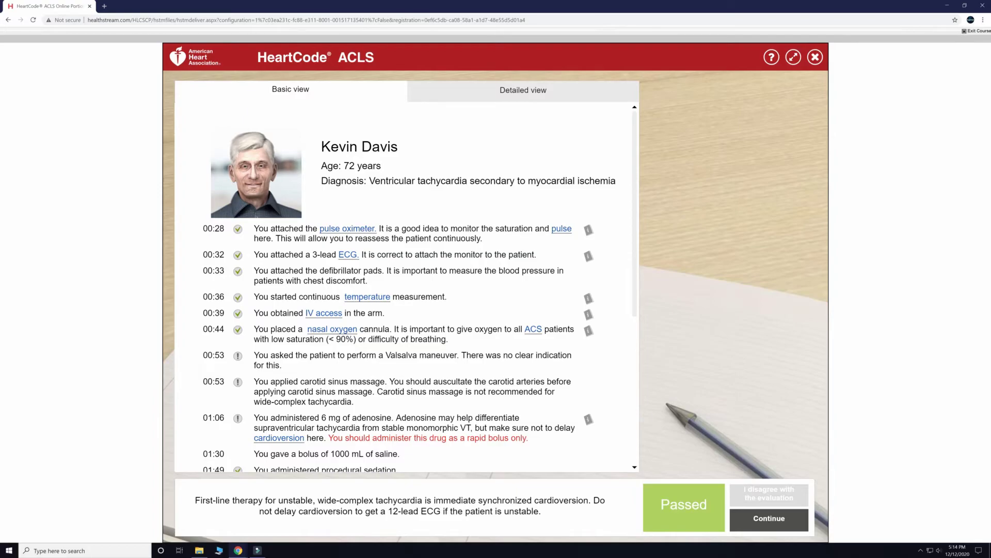
pyautogui.scroll(-5, 407, 287)
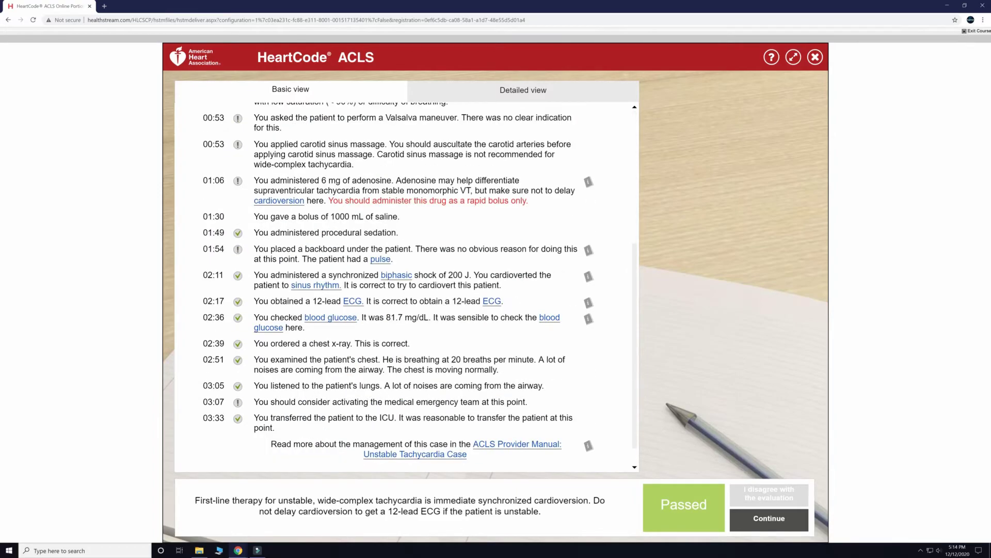